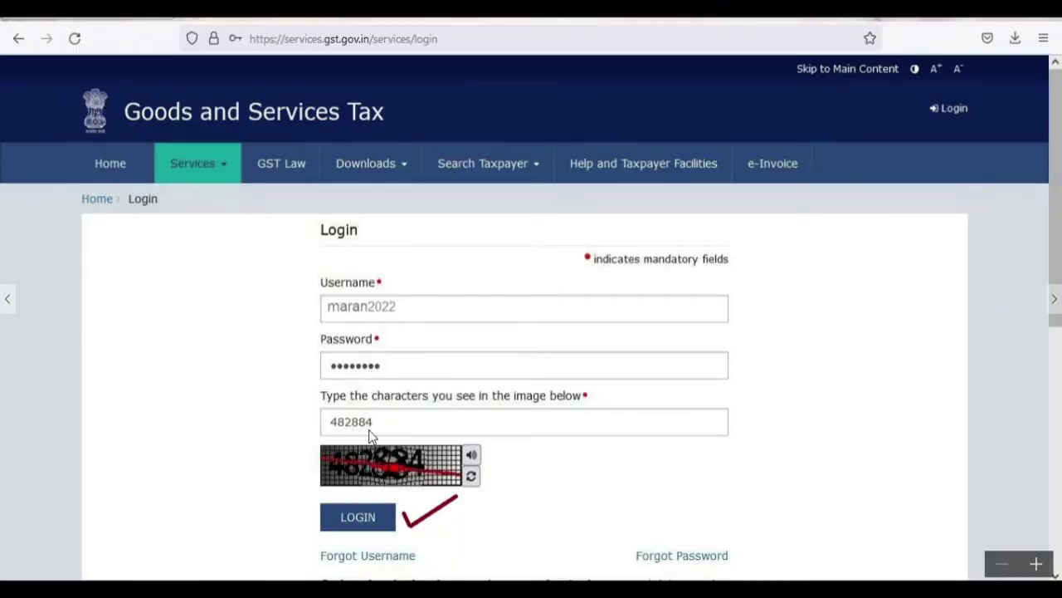
Step: Log in to the GST portal and open online preparation of GSTR-1 for April, Quarter 1, financial year 2022-23
{"action": "left_click", "coordinate": [366, 518]}
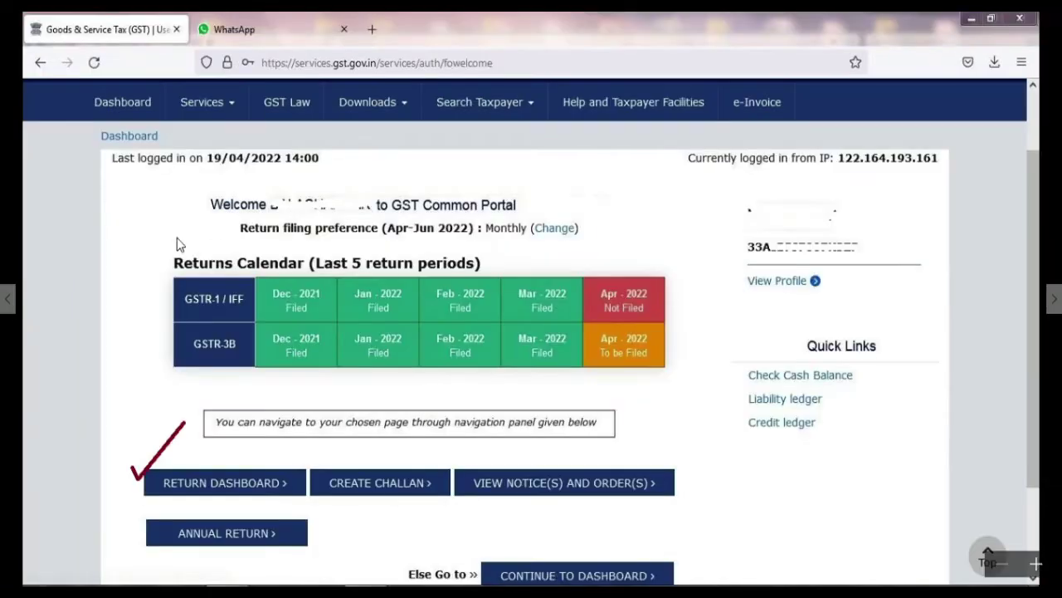
{"action": "left_click", "coordinate": [226, 490]}
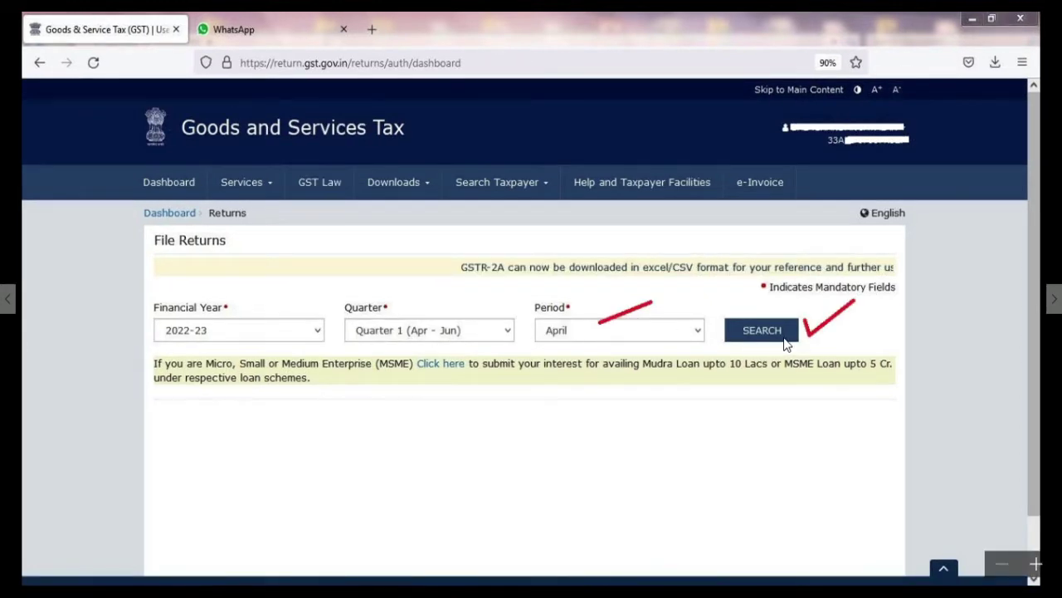
{"action": "left_click", "coordinate": [762, 330]}
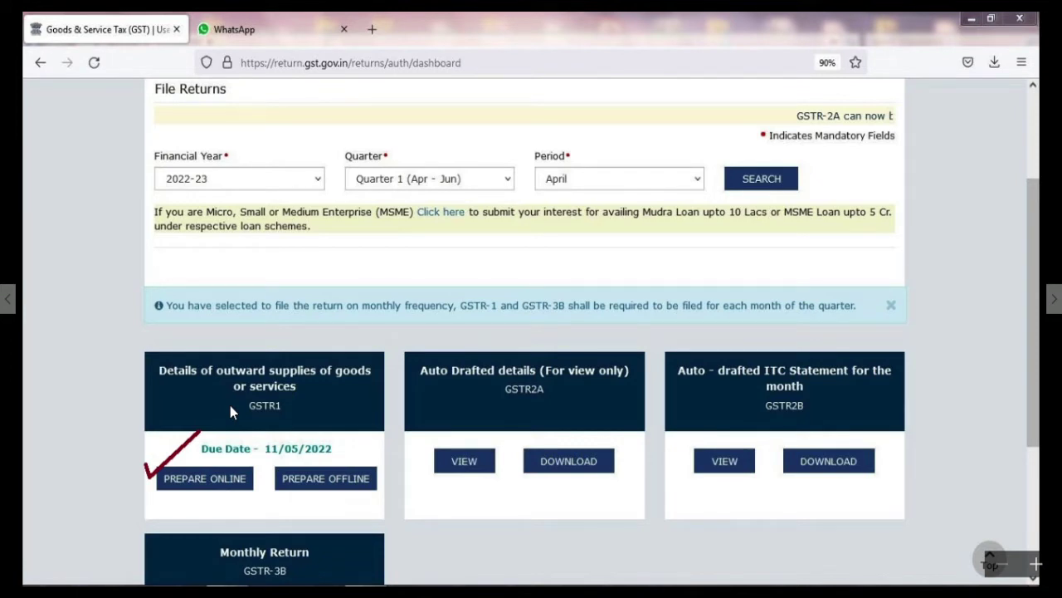
{"action": "left_click", "coordinate": [199, 480]}
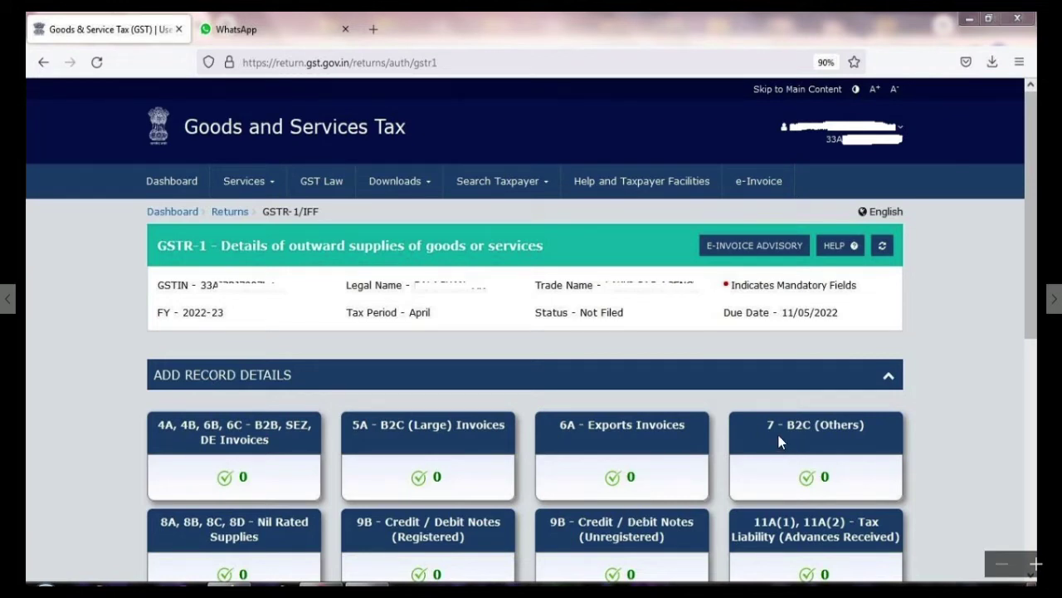
Step: Add and save a 7 - B2C (Others) record with POS 33-Tamil Nadu, taxable value 68,600.00 and rate 5, and return to the GSTR-1 page
{"action": "scroll", "coordinate": [778, 434], "scroll_direction": "down", "scroll_amount": 3}
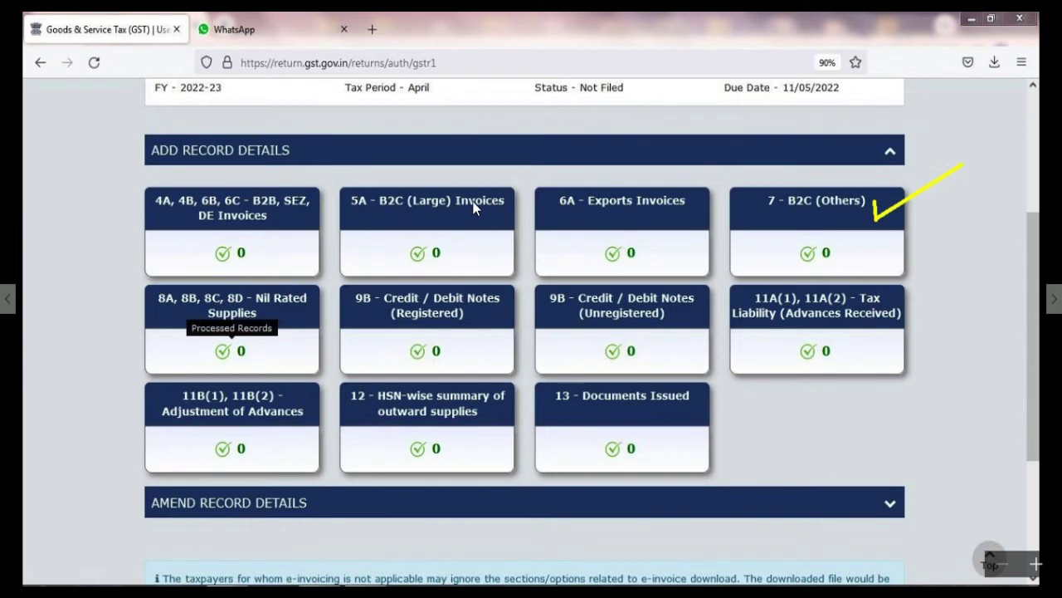
{"action": "left_click", "coordinate": [804, 210]}
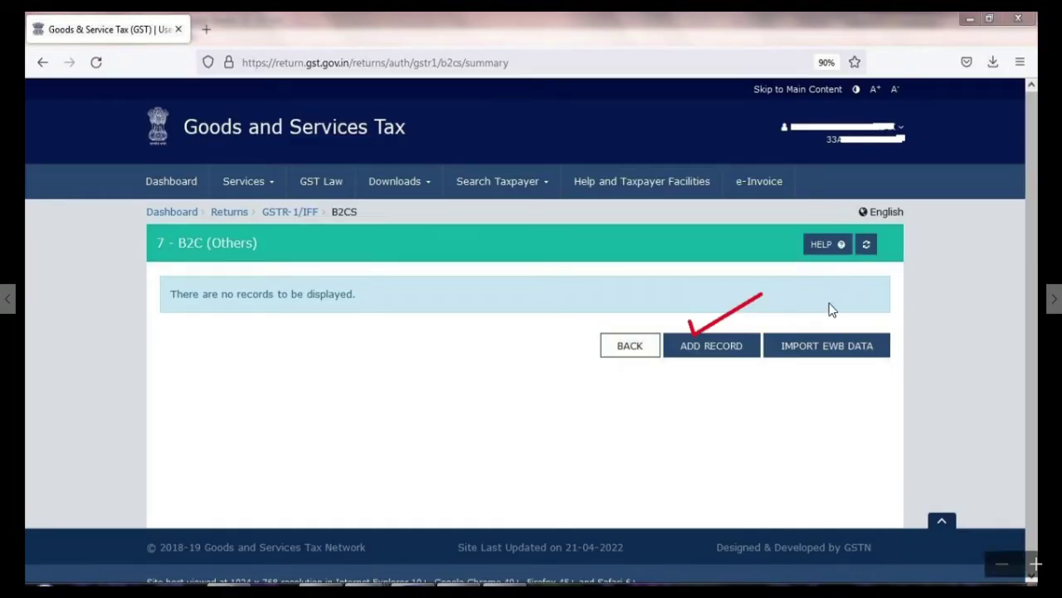
{"action": "left_click", "coordinate": [709, 349]}
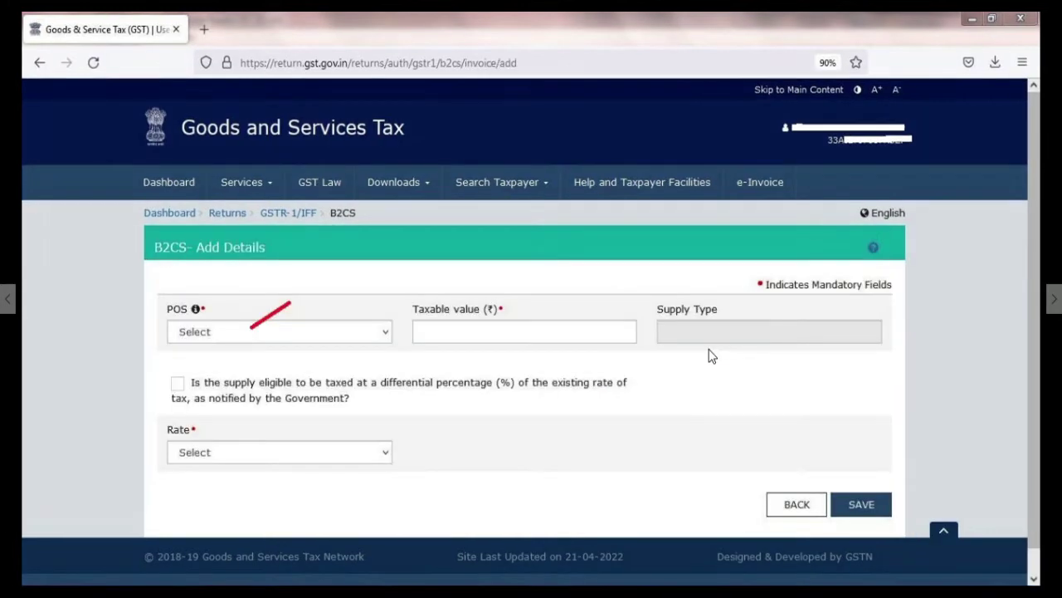
{"action": "left_click", "coordinate": [220, 330]}
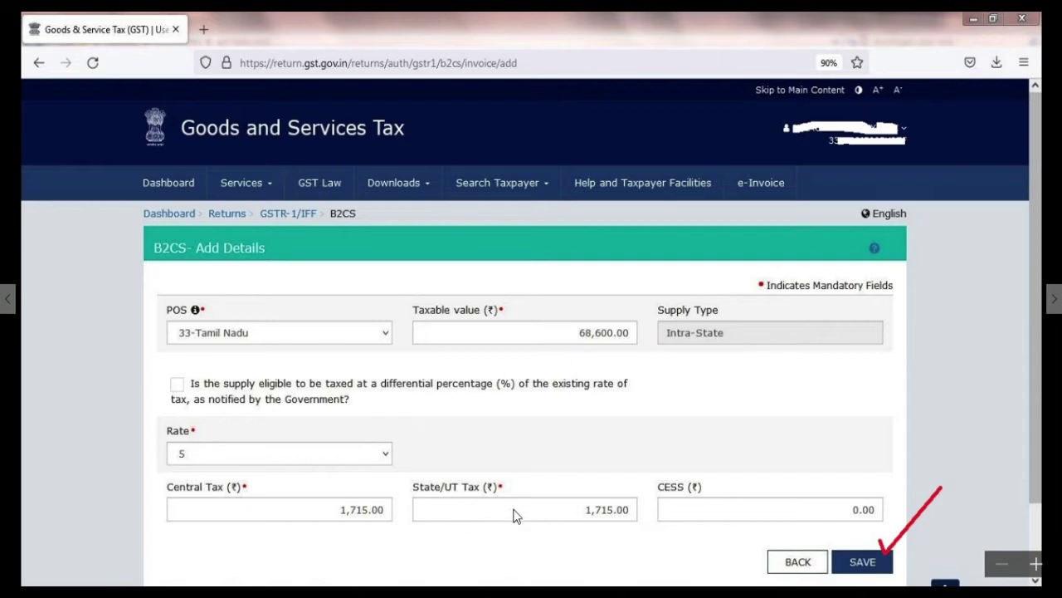
{"action": "left_click", "coordinate": [861, 563]}
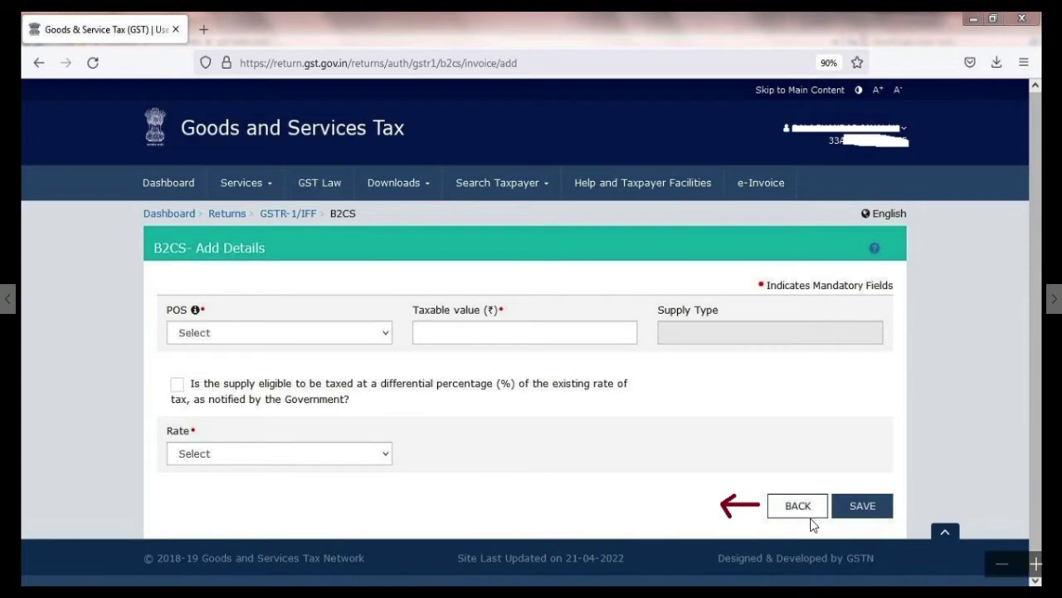
{"action": "left_click", "coordinate": [771, 511]}
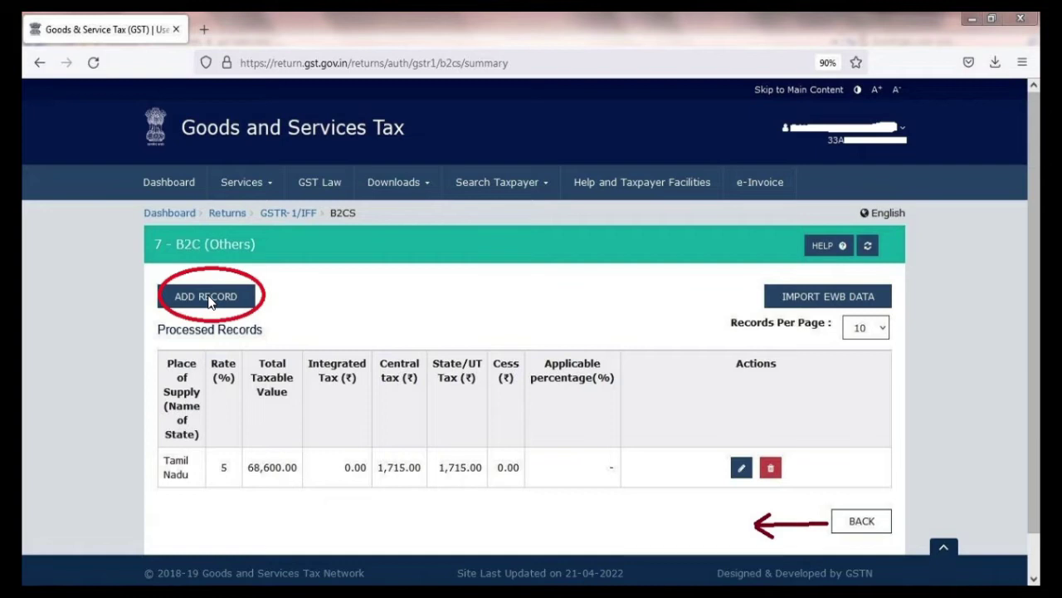
{"action": "left_click", "coordinate": [859, 523]}
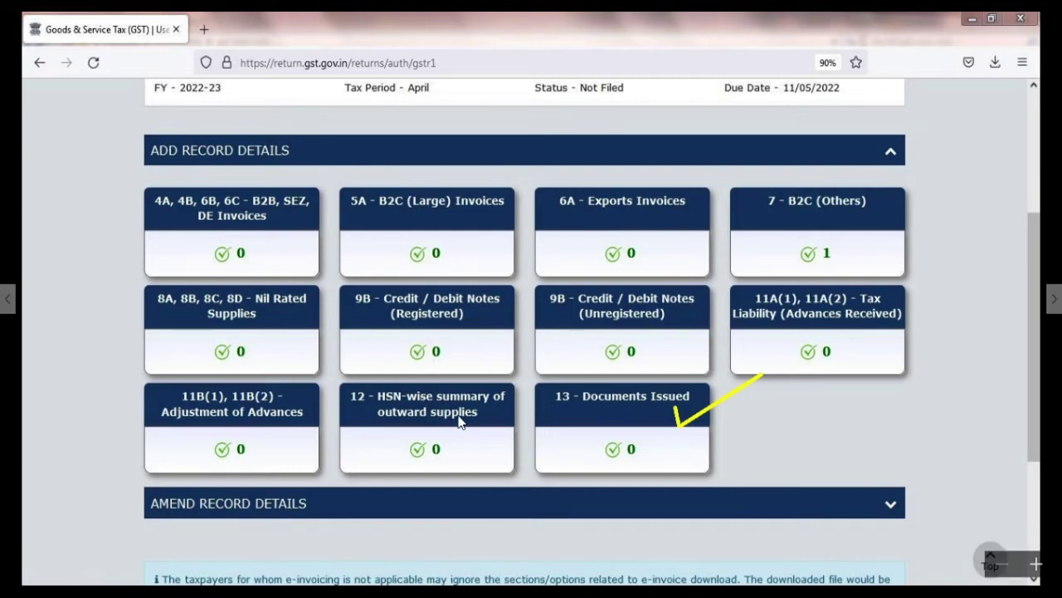
Step: Under 13 - Documents Issued, add an outward supply invoice row from 15 to 18, with total number 4 and cancelled 0
{"action": "left_click", "coordinate": [651, 406]}
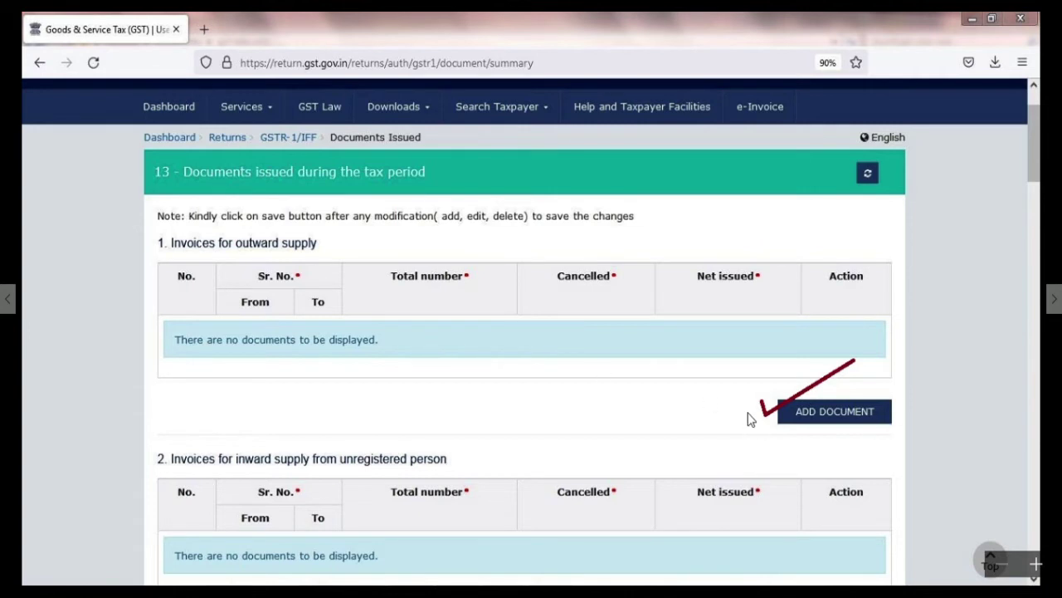
{"action": "left_click", "coordinate": [840, 417]}
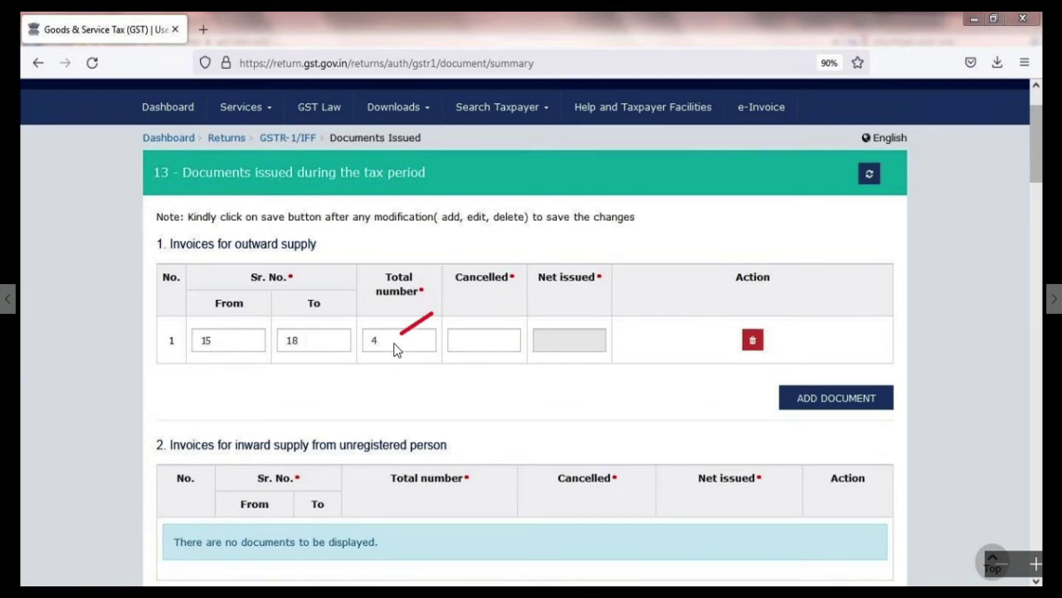
{"action": "left_click", "coordinate": [482, 344]}
{"action": "type", "text": "0"}
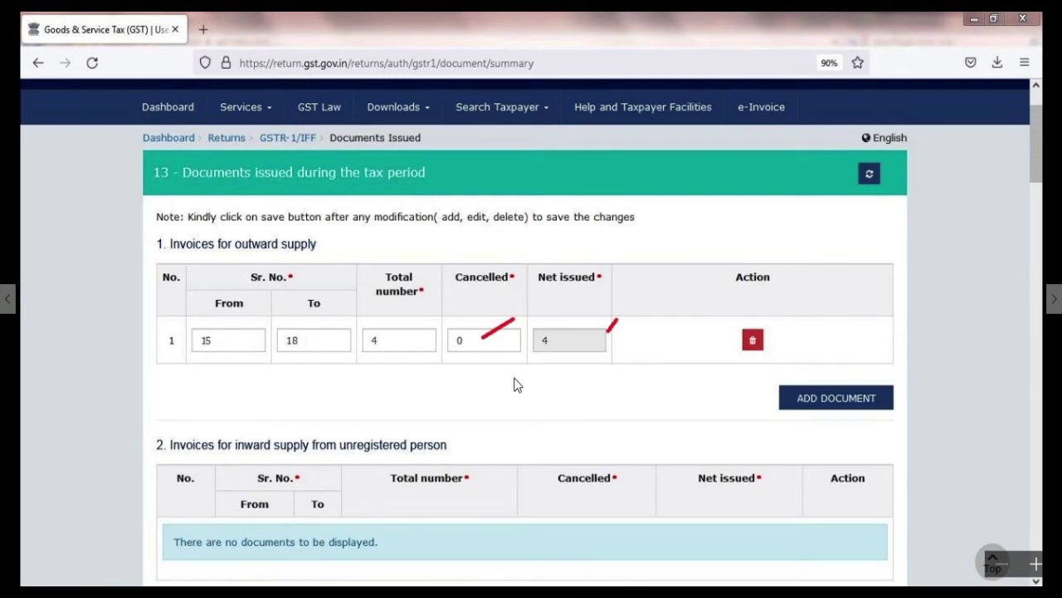
Step: Save the documents issued details, refresh the data and return to the GSTR-1 page
{"action": "scroll", "coordinate": [515, 384], "scroll_direction": "down", "scroll_amount": 3}
{"action": "scroll", "coordinate": [548, 268], "scroll_direction": "down", "scroll_amount": 5}
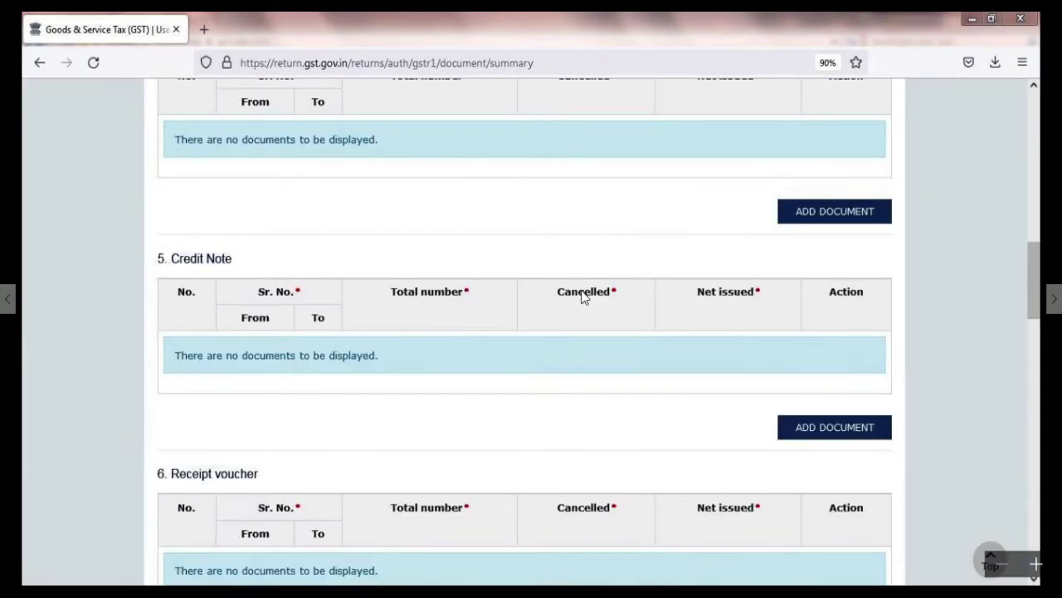
{"action": "scroll", "coordinate": [657, 340], "scroll_direction": "down", "scroll_amount": 5}
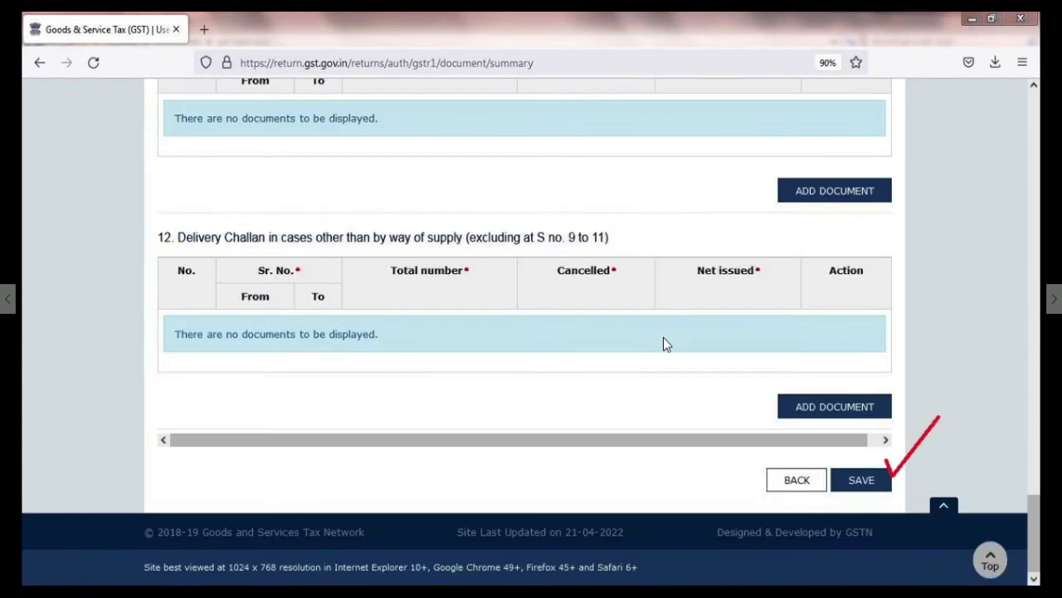
{"action": "left_click", "coordinate": [859, 488]}
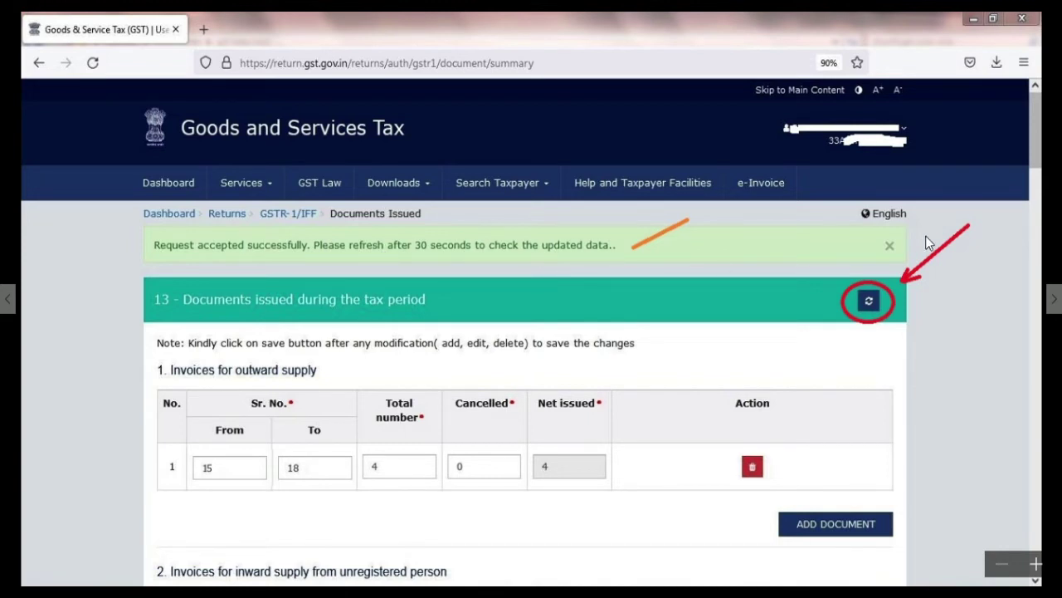
{"action": "left_click", "coordinate": [887, 300]}
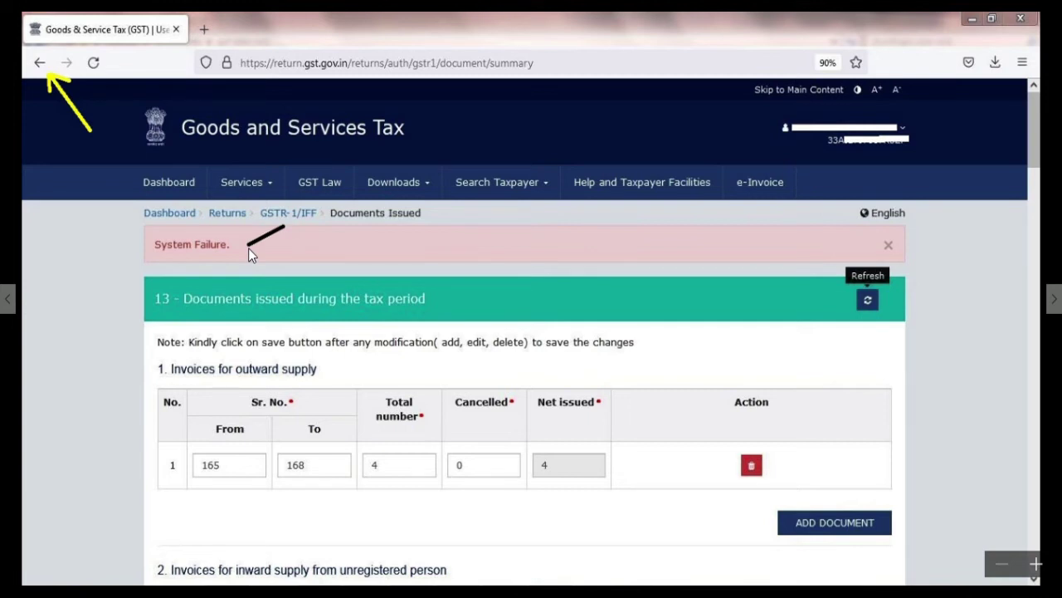
{"action": "left_click", "coordinate": [40, 63]}
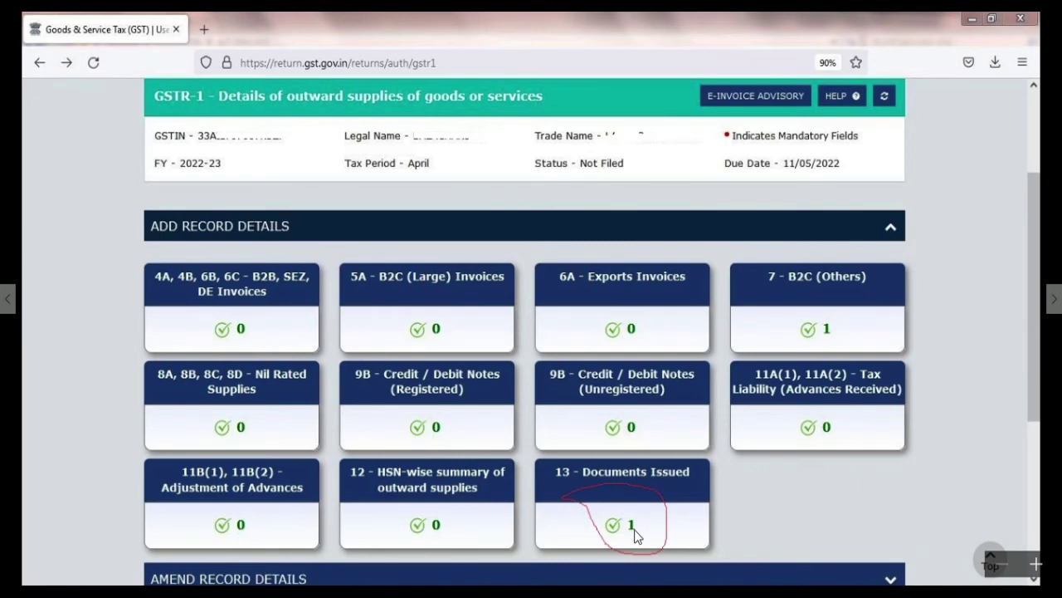
Step: Generate the GSTR-1 summary, refreshing its status, and proceed to the file/summary page
{"action": "scroll", "coordinate": [635, 535], "scroll_direction": "down", "scroll_amount": 4}
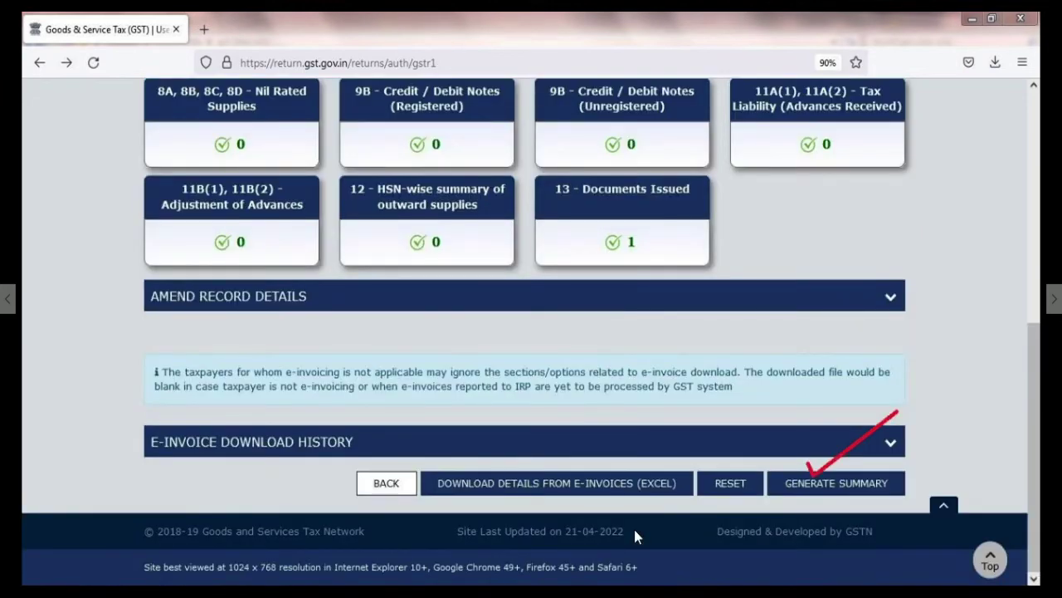
{"action": "left_click", "coordinate": [859, 486]}
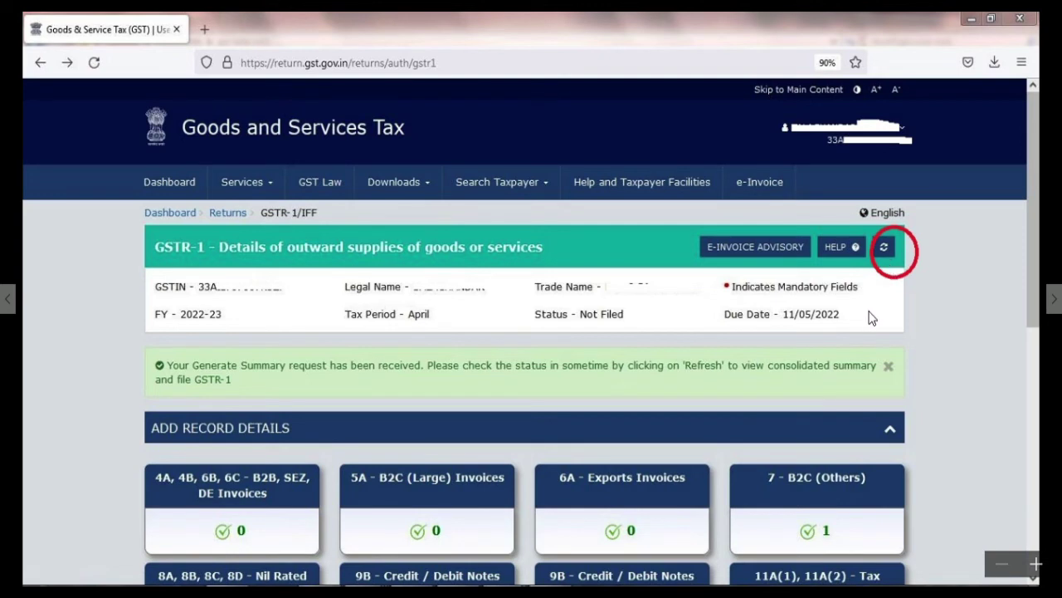
{"action": "left_click", "coordinate": [885, 248]}
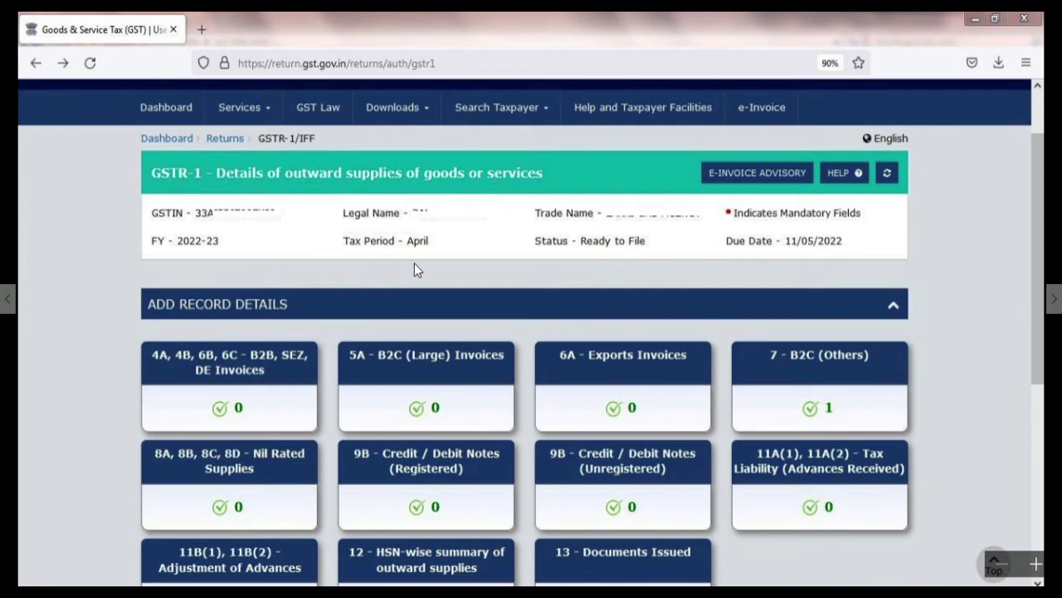
{"action": "scroll", "coordinate": [414, 263], "scroll_direction": "down", "scroll_amount": 5}
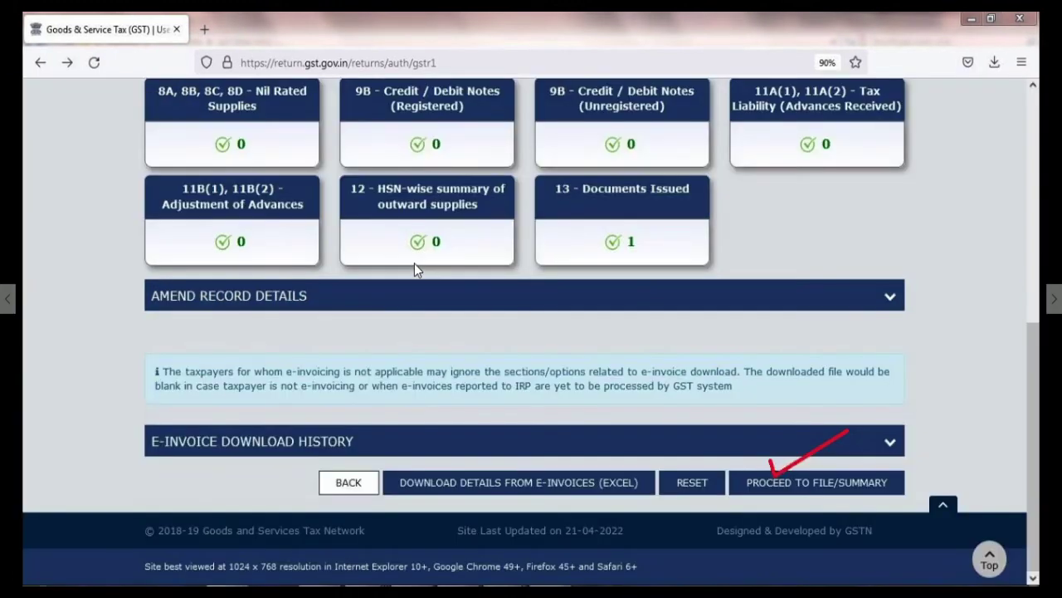
{"action": "left_click", "coordinate": [807, 484]}
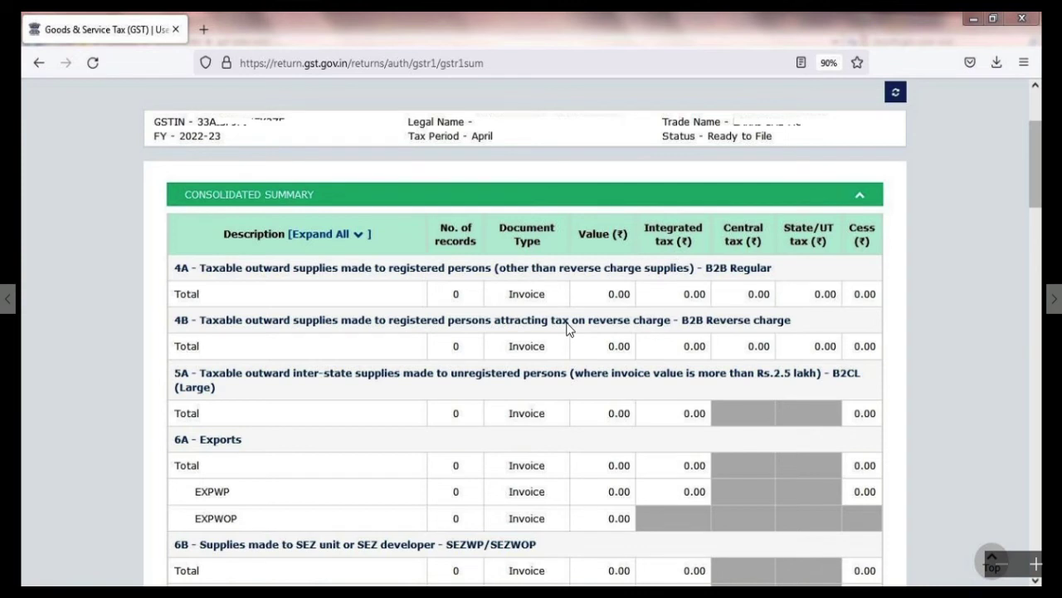
Step: Review the consolidated summary, including the POS wise breakdown of B2CS (Others), net issued documents and total liability
{"action": "scroll", "coordinate": [567, 327], "scroll_direction": "down", "scroll_amount": 5}
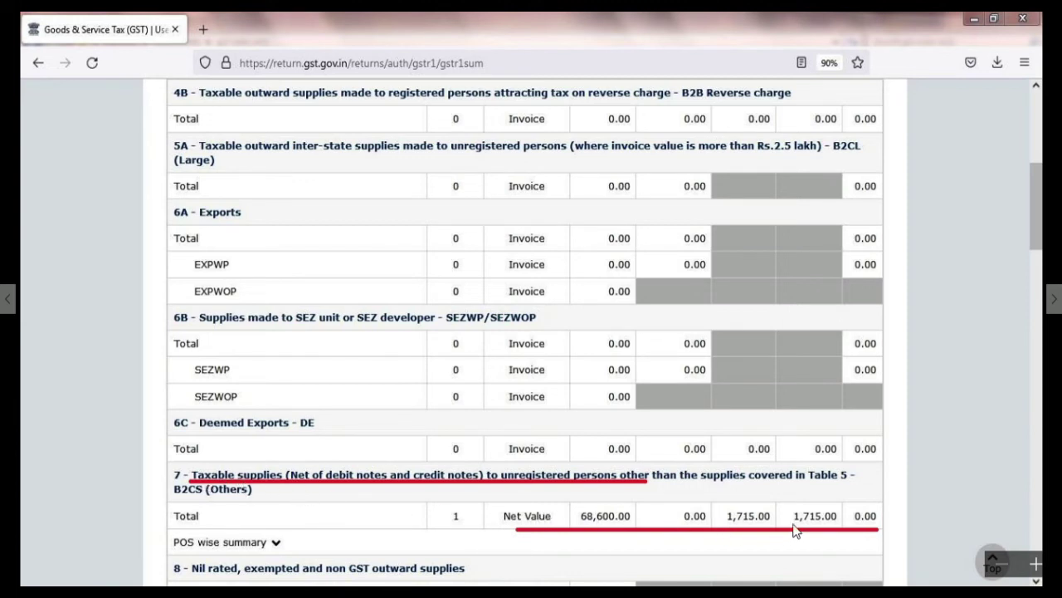
{"action": "scroll", "coordinate": [648, 481], "scroll_direction": "down", "scroll_amount": 5}
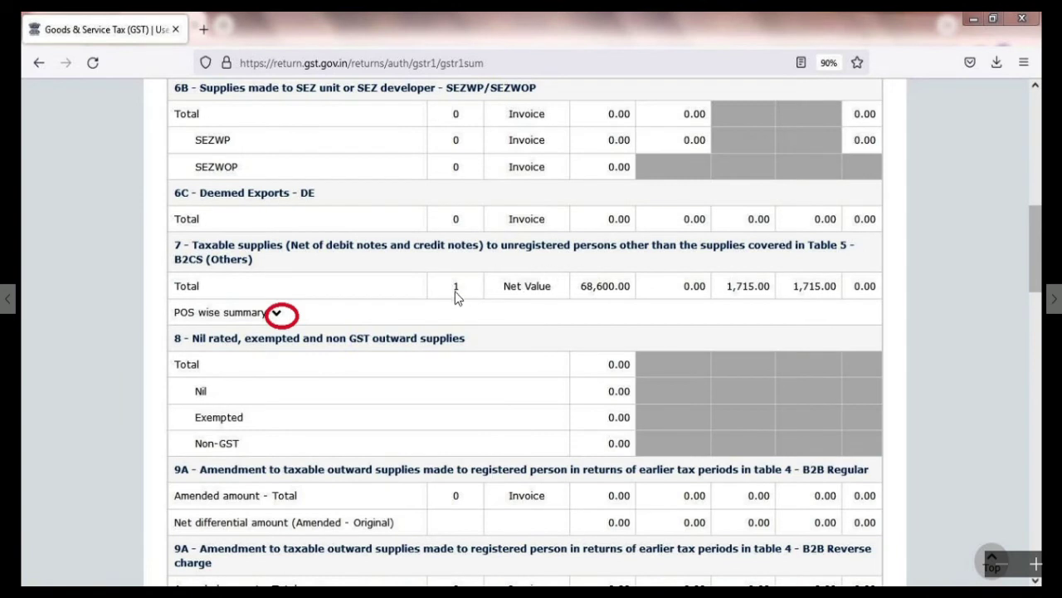
{"action": "left_click", "coordinate": [277, 314]}
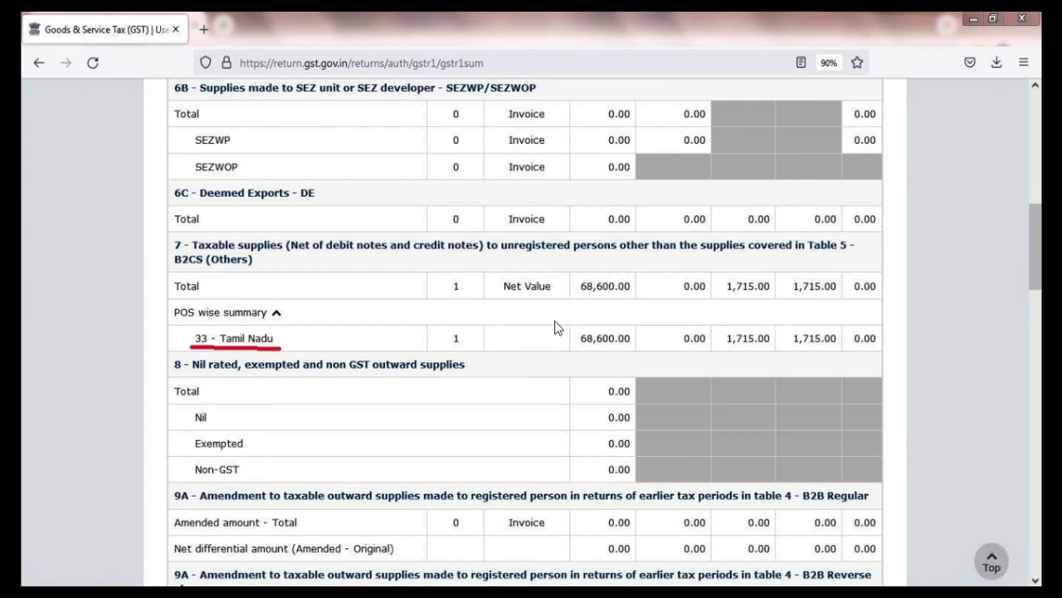
{"action": "scroll", "coordinate": [555, 321], "scroll_direction": "down", "scroll_amount": 3}
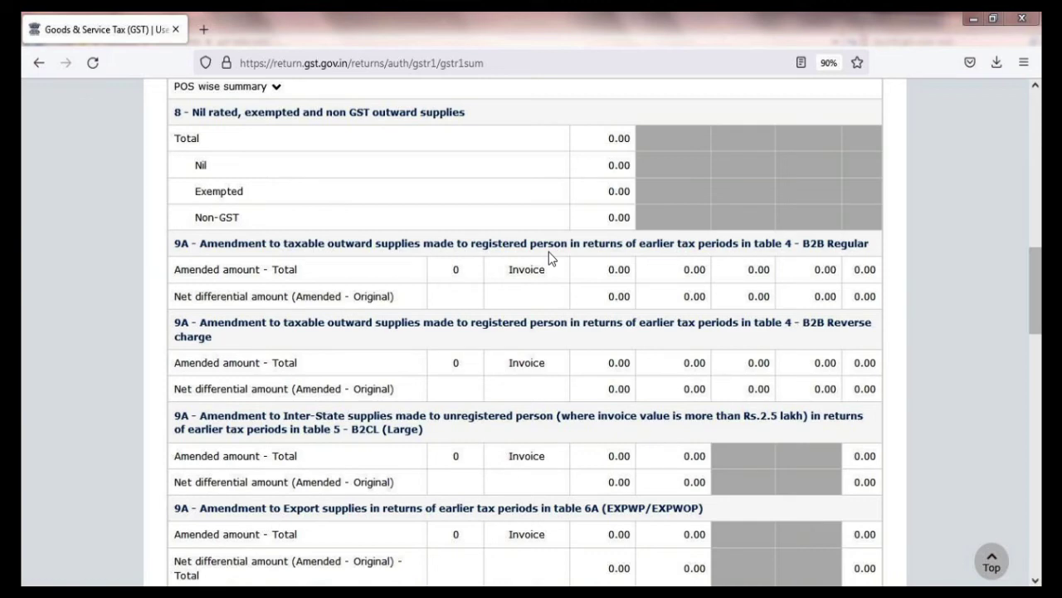
{"action": "scroll", "coordinate": [548, 251], "scroll_direction": "down", "scroll_amount": 20}
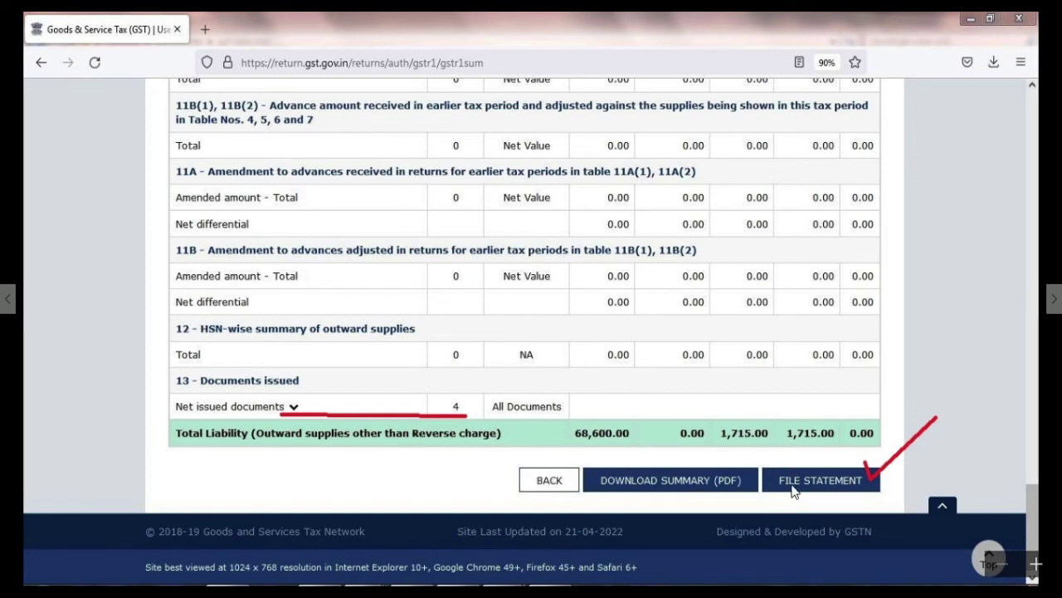
Step: File the GSTR-1 statement with EVC, accepting the declaration and verifying with the one-time password
{"action": "left_click", "coordinate": [822, 476]}
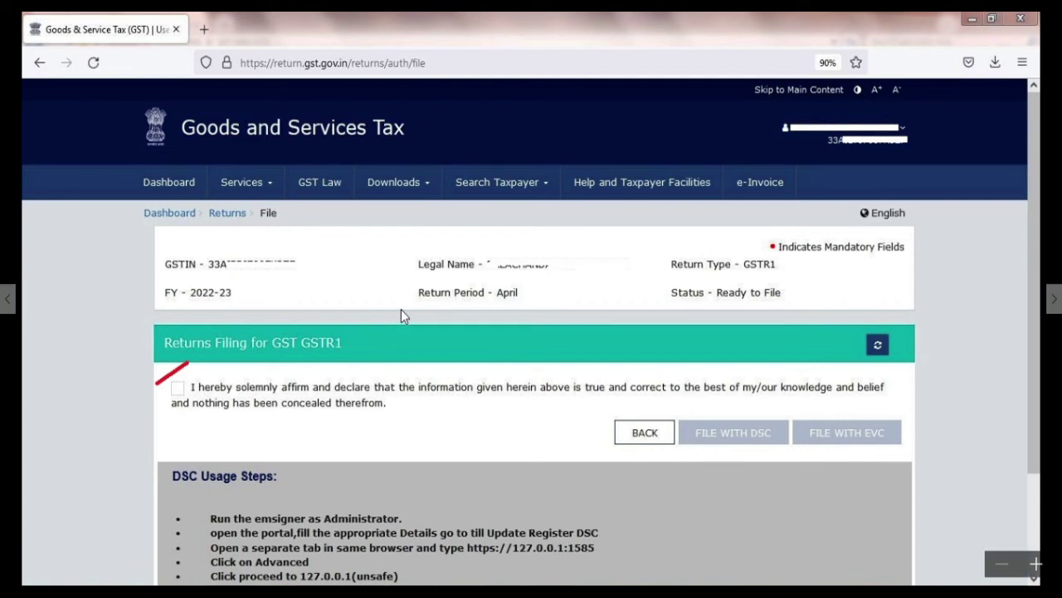
{"action": "left_click", "coordinate": [179, 386]}
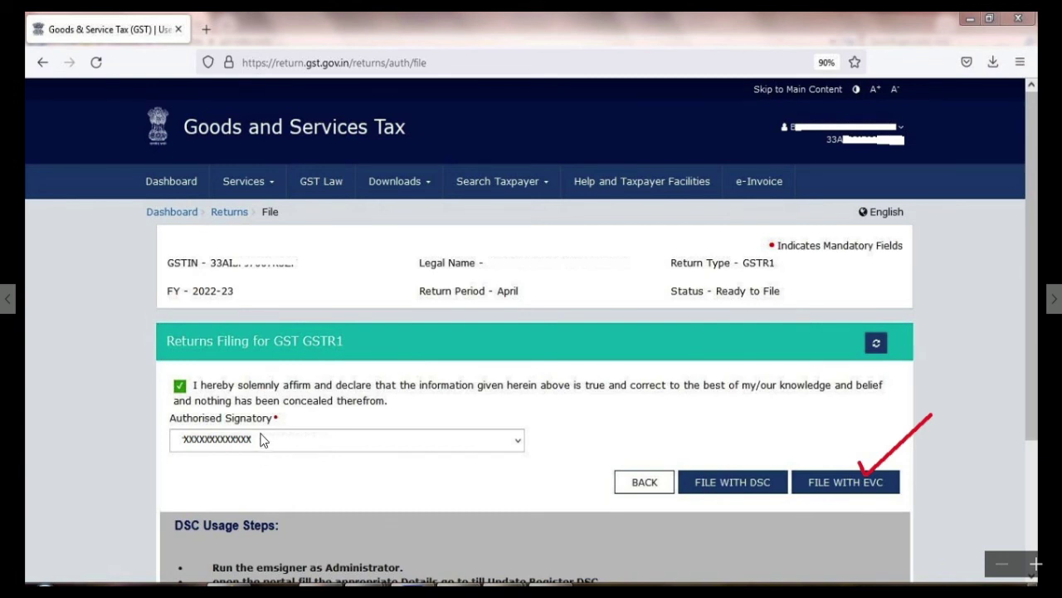
{"action": "left_click", "coordinate": [861, 494]}
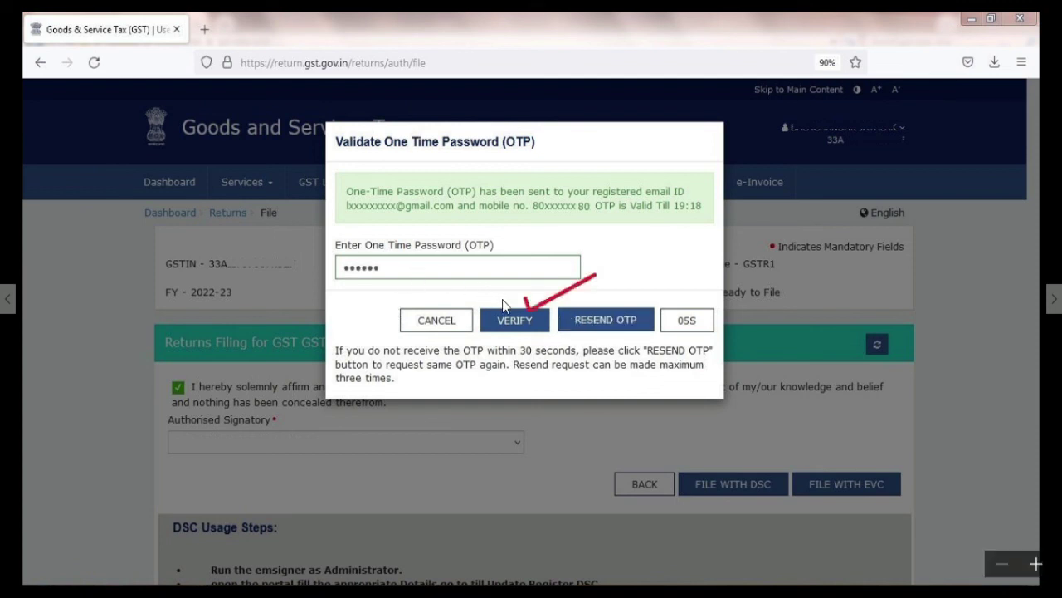
{"action": "left_click", "coordinate": [514, 323]}
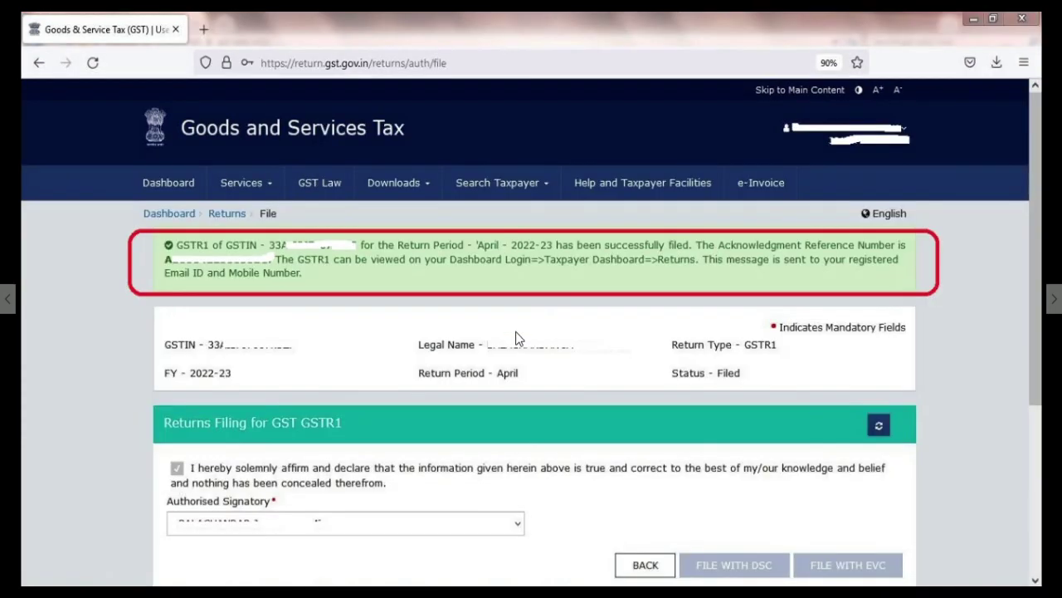